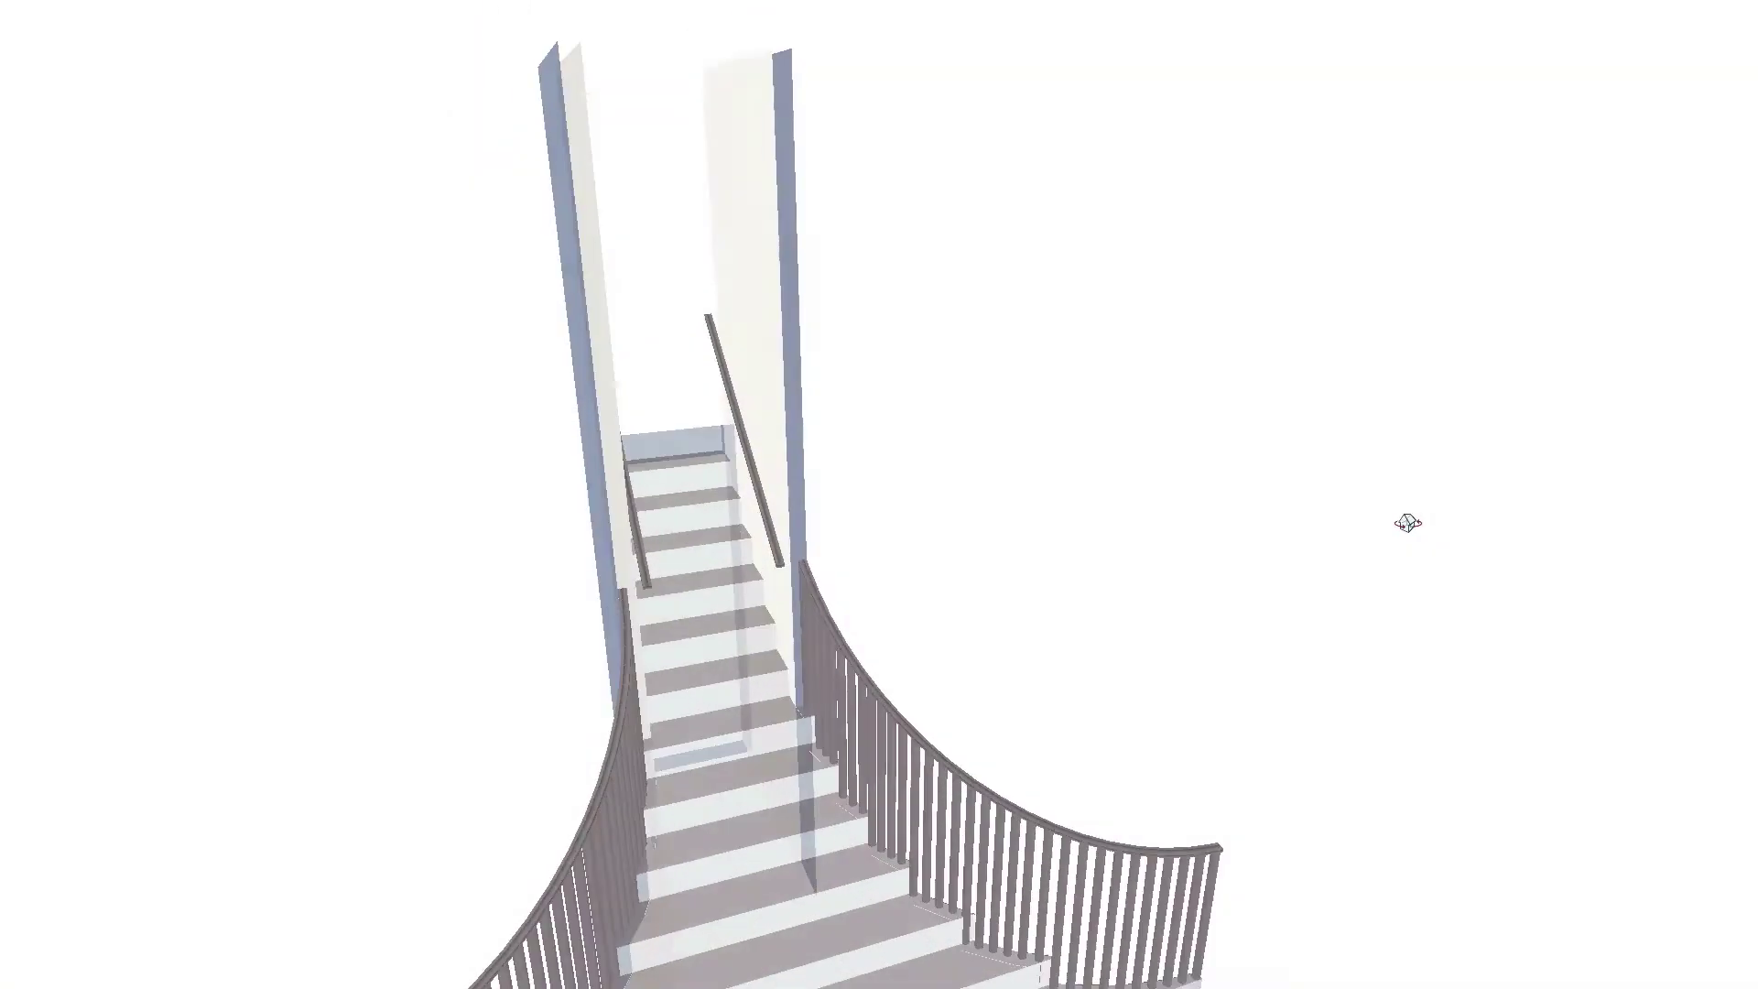
# Orbit the 3D stair preview to a frontal view.
pyautogui.moveTo(1407, 522); pyautogui.dragTo(1137, 541)
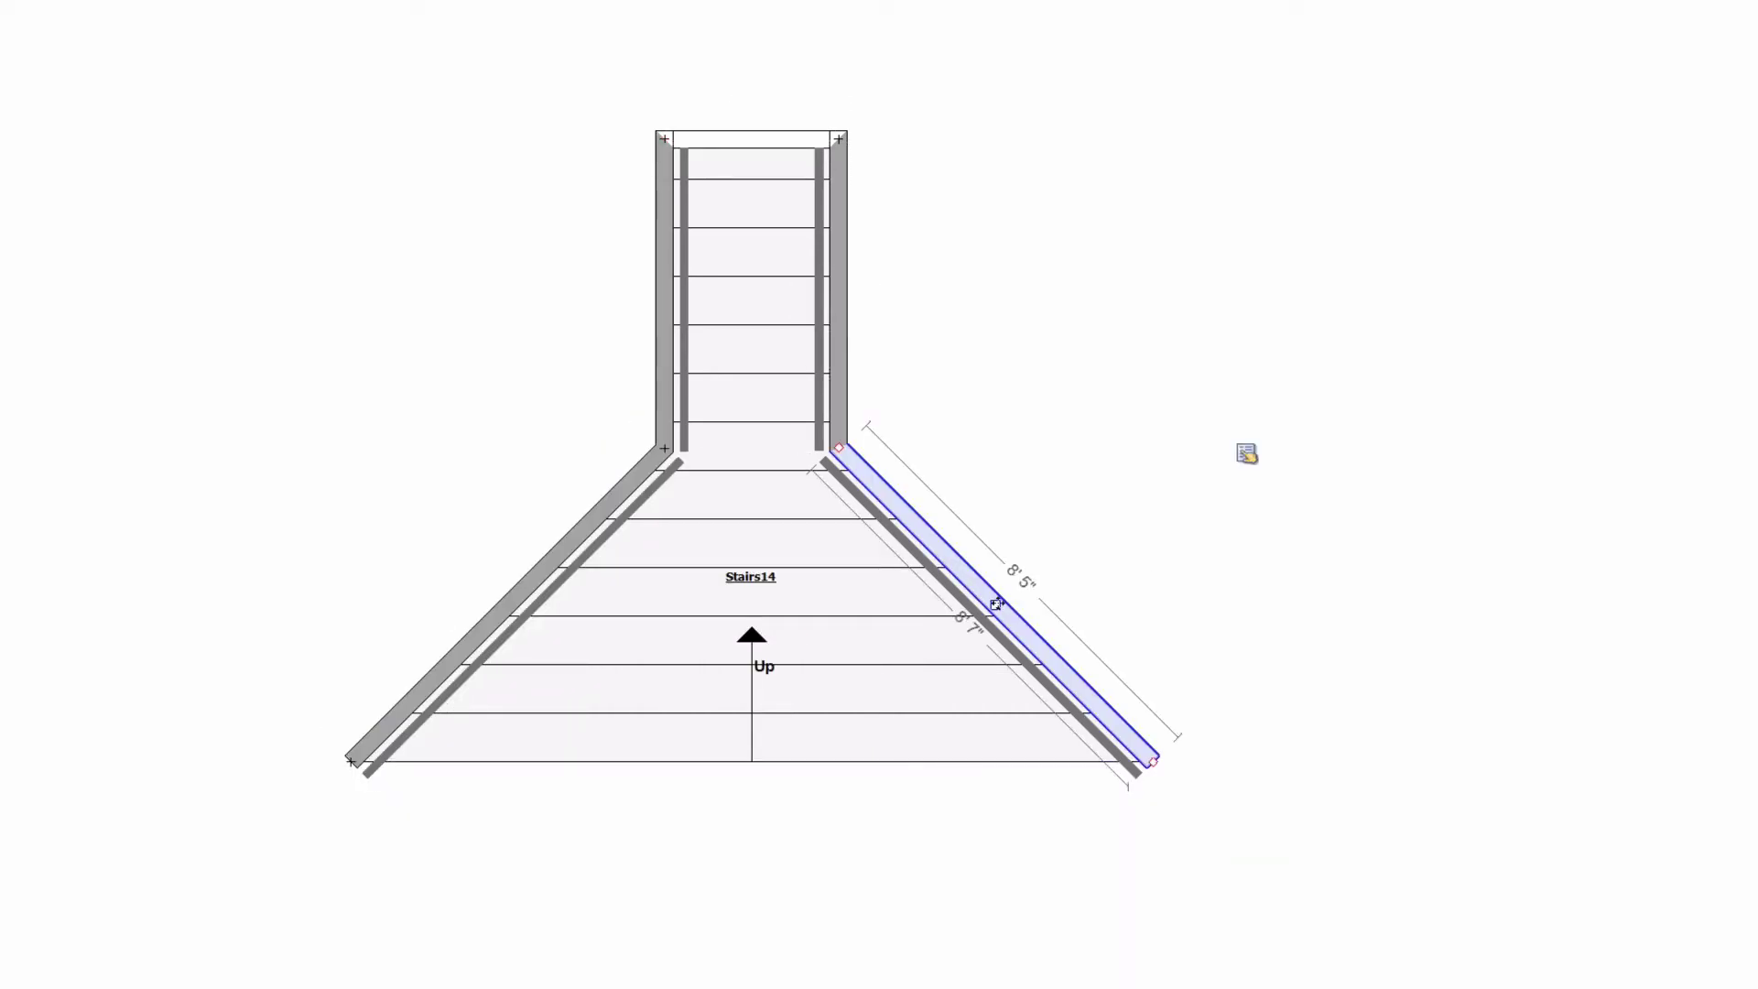
# Set Arced Wall to Yes in the right flared wall's properties.
pyautogui.rightClick(999, 605)
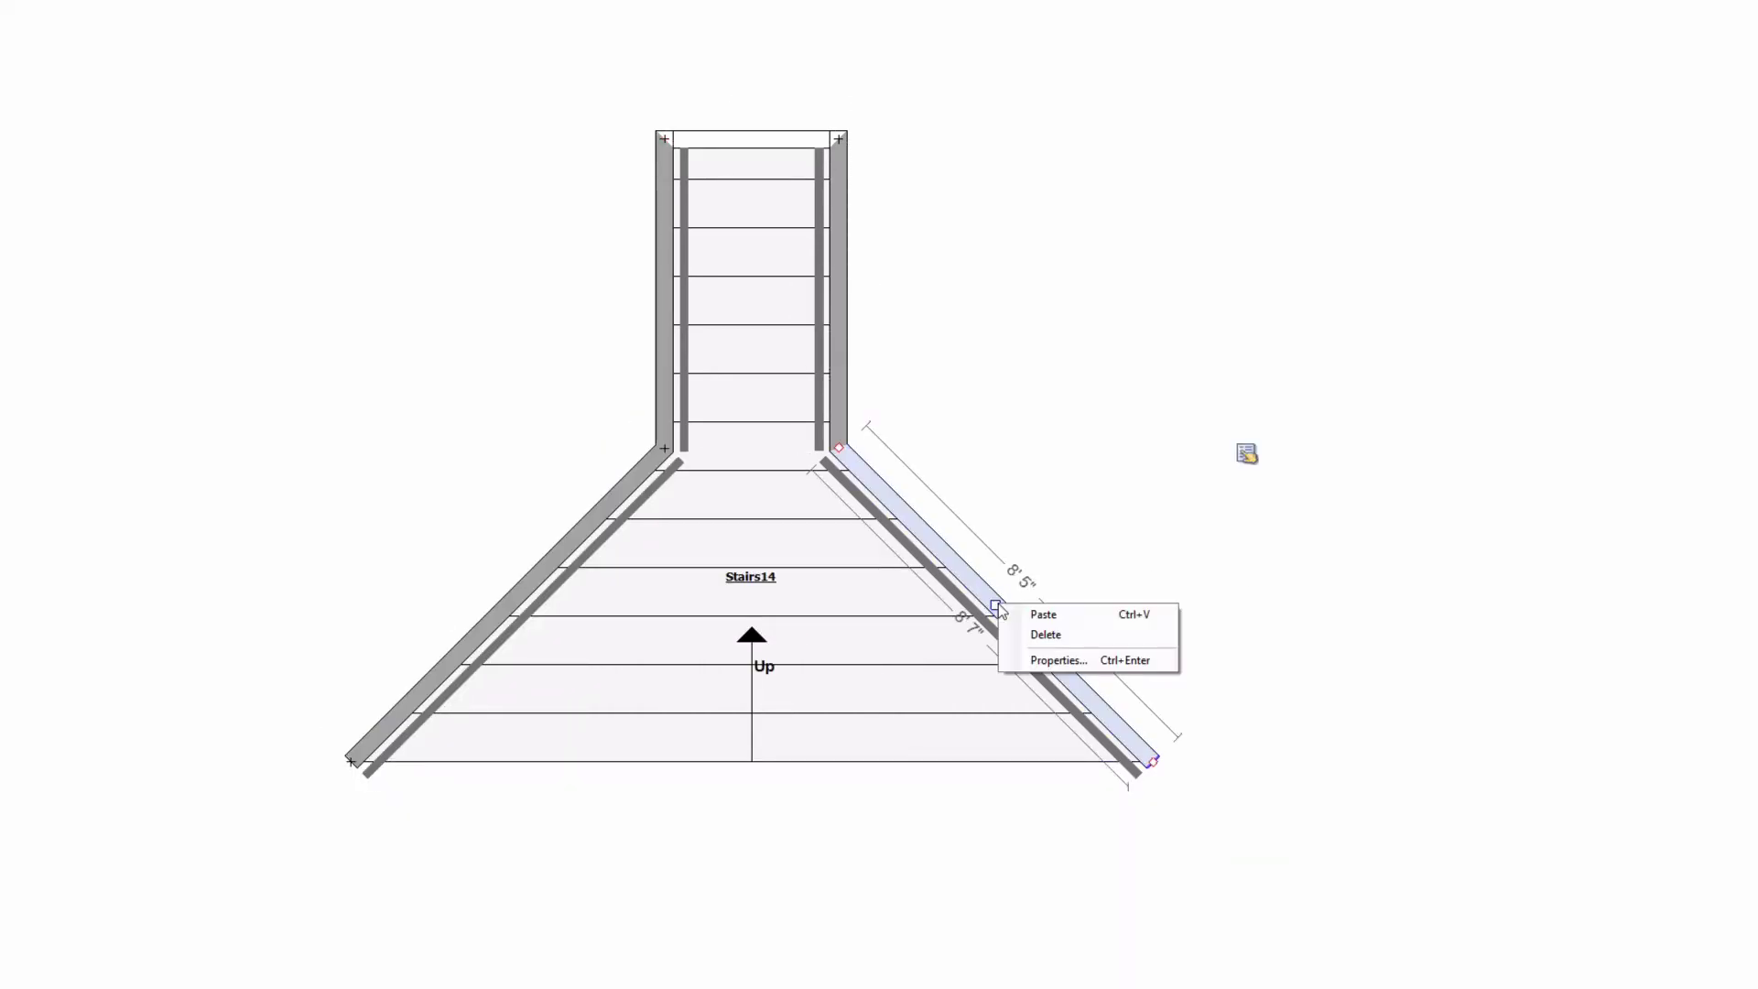
pyautogui.click(1059, 659)
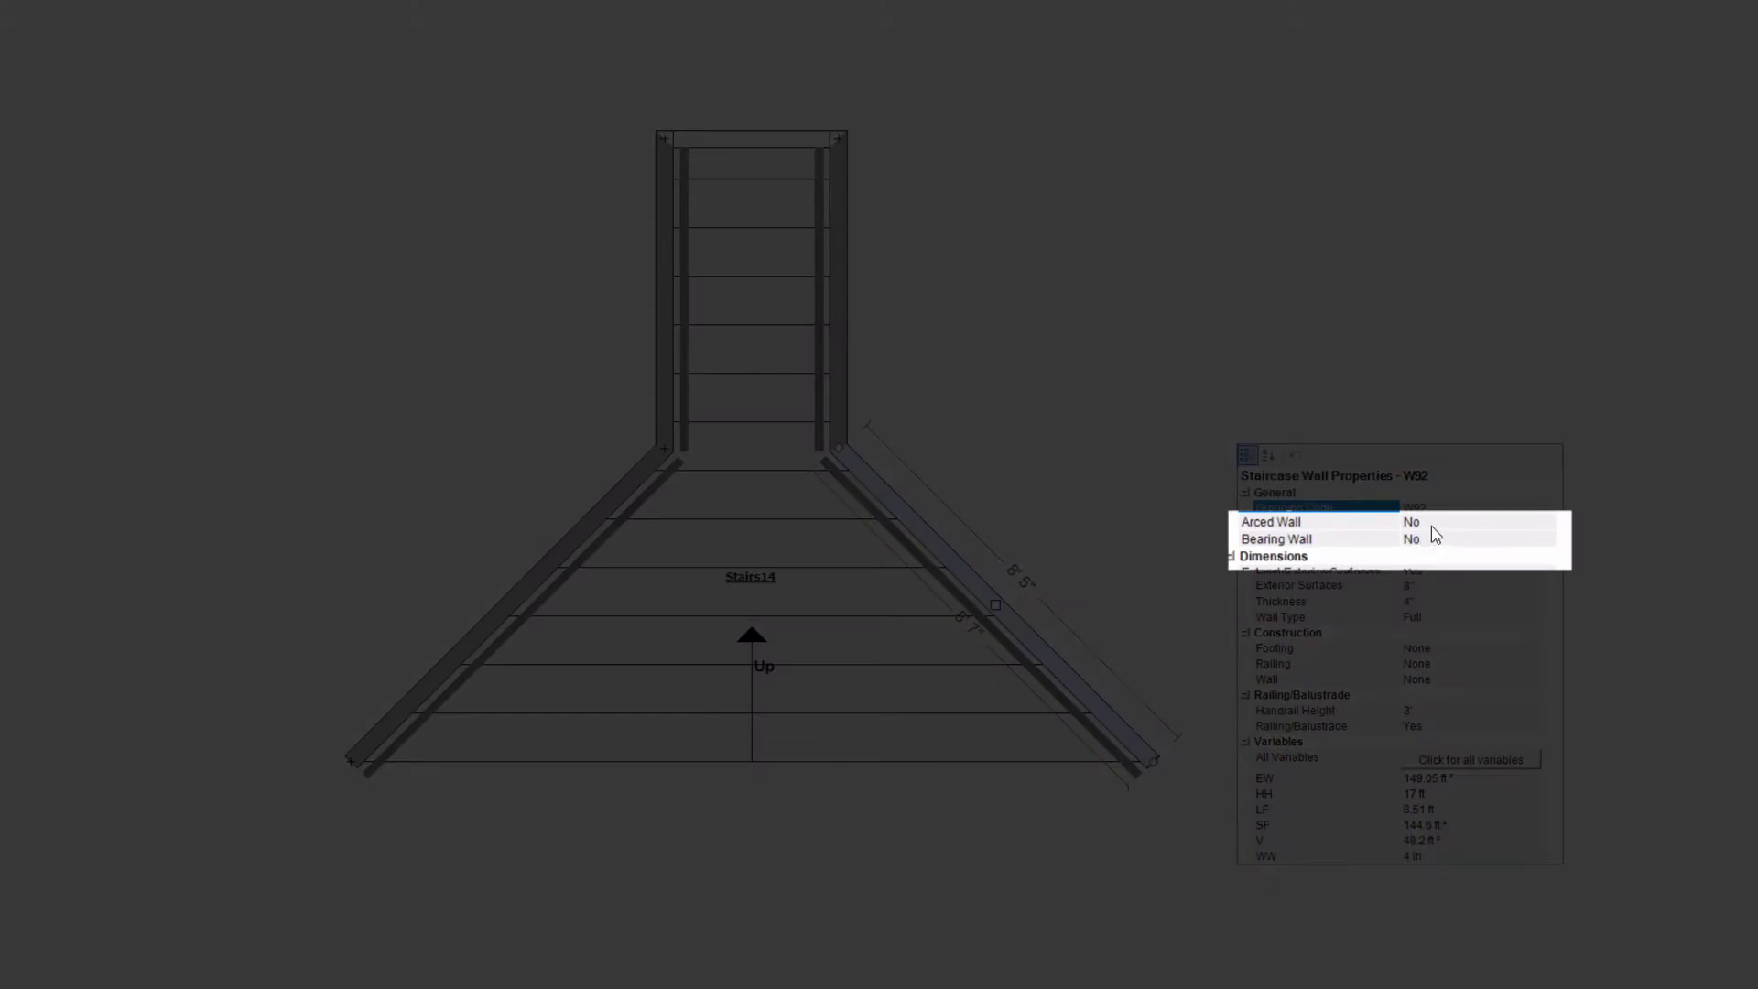
pyautogui.click(1433, 524)
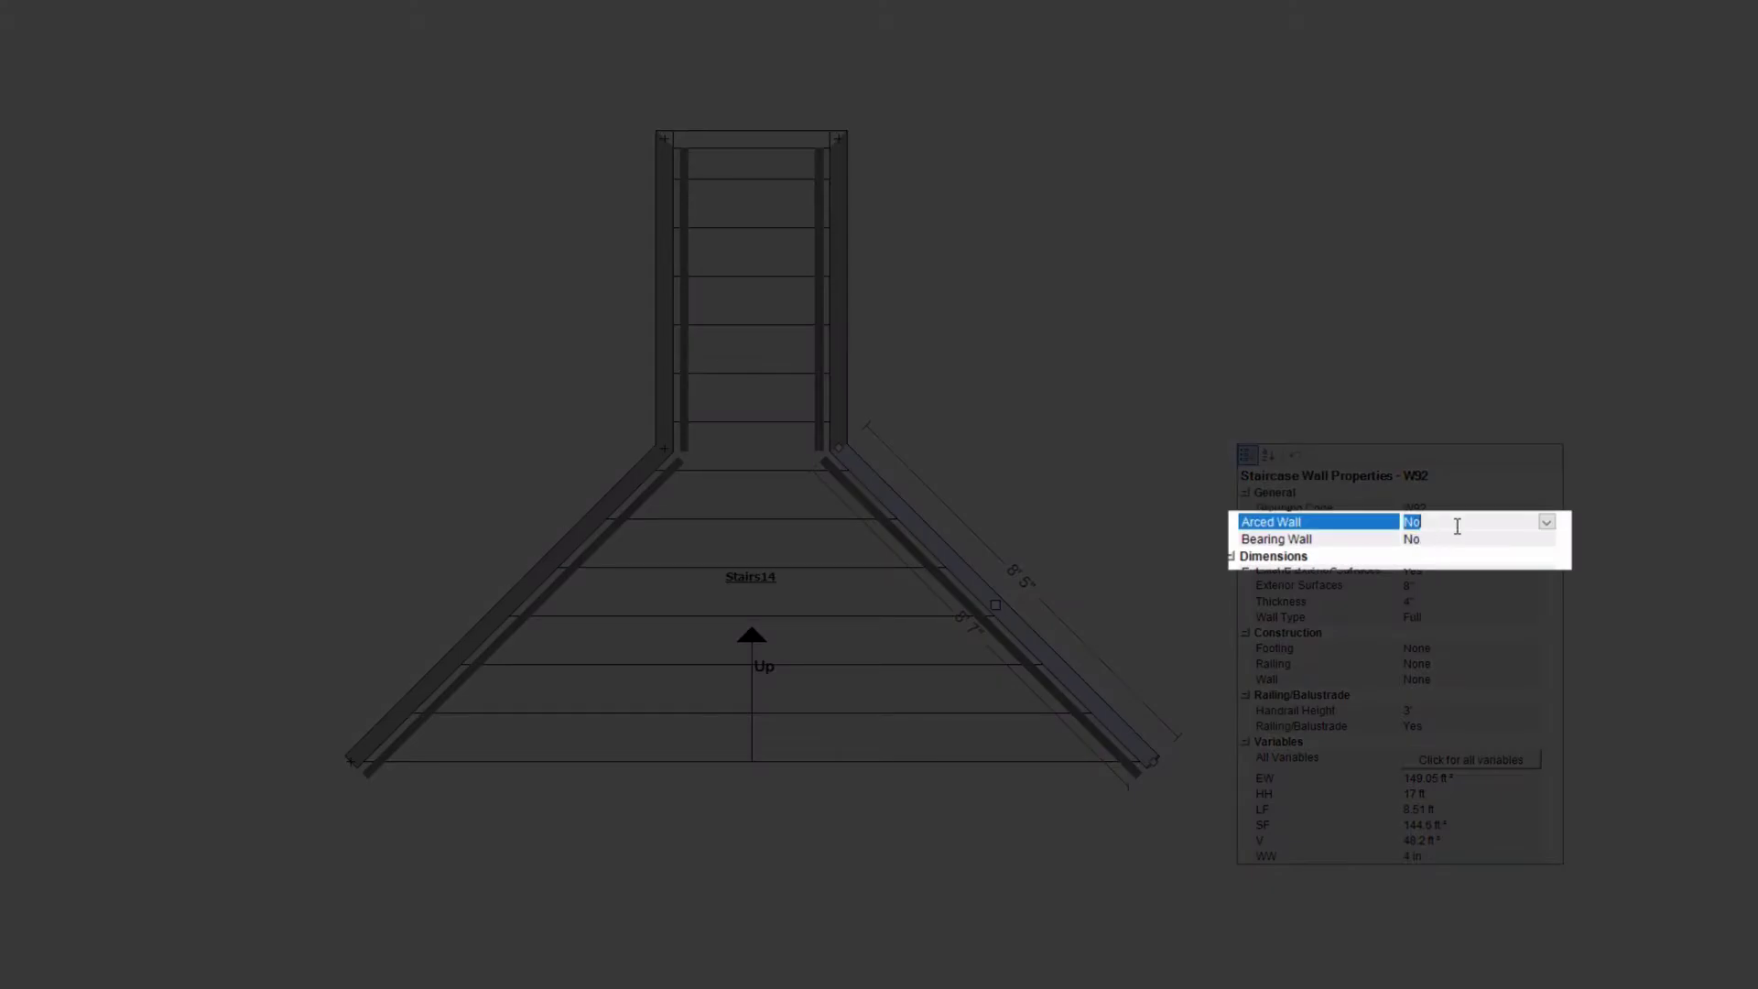
pyautogui.click(1548, 525)
pyautogui.click(1502, 553)
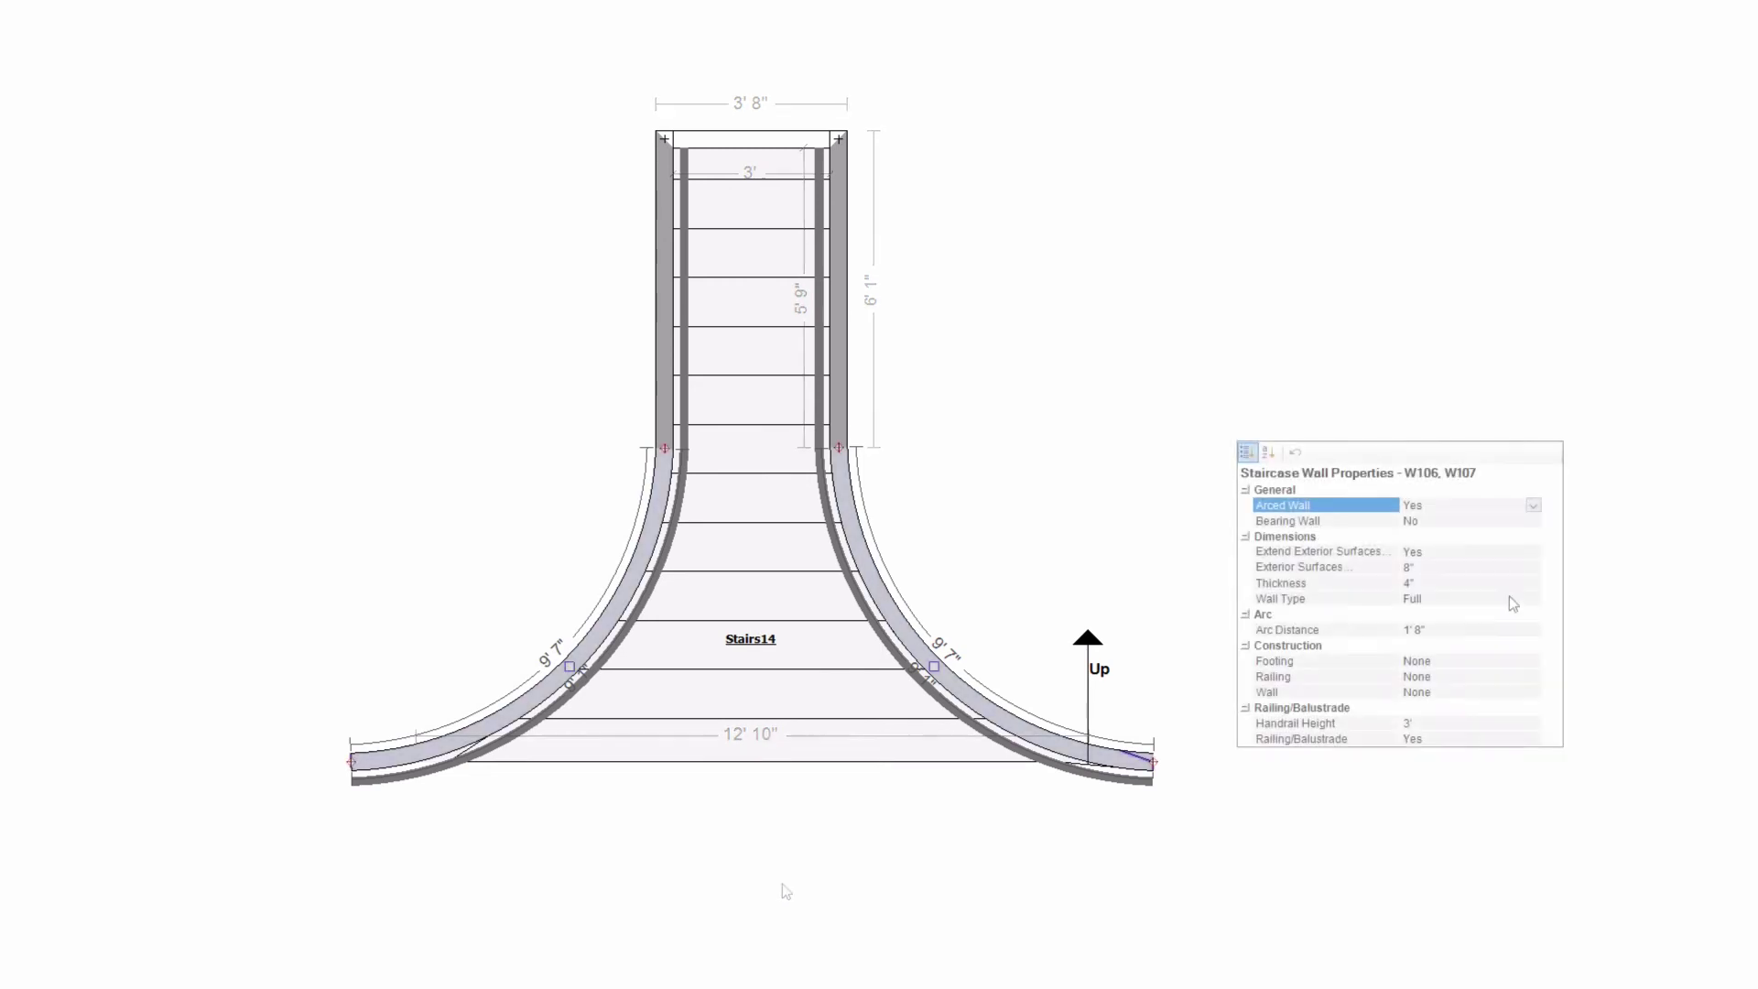
# Change the Wall Type of curved walls W106 and W107 to Missing Above Stairs.
pyautogui.click(1537, 603)
pyautogui.click(1534, 602)
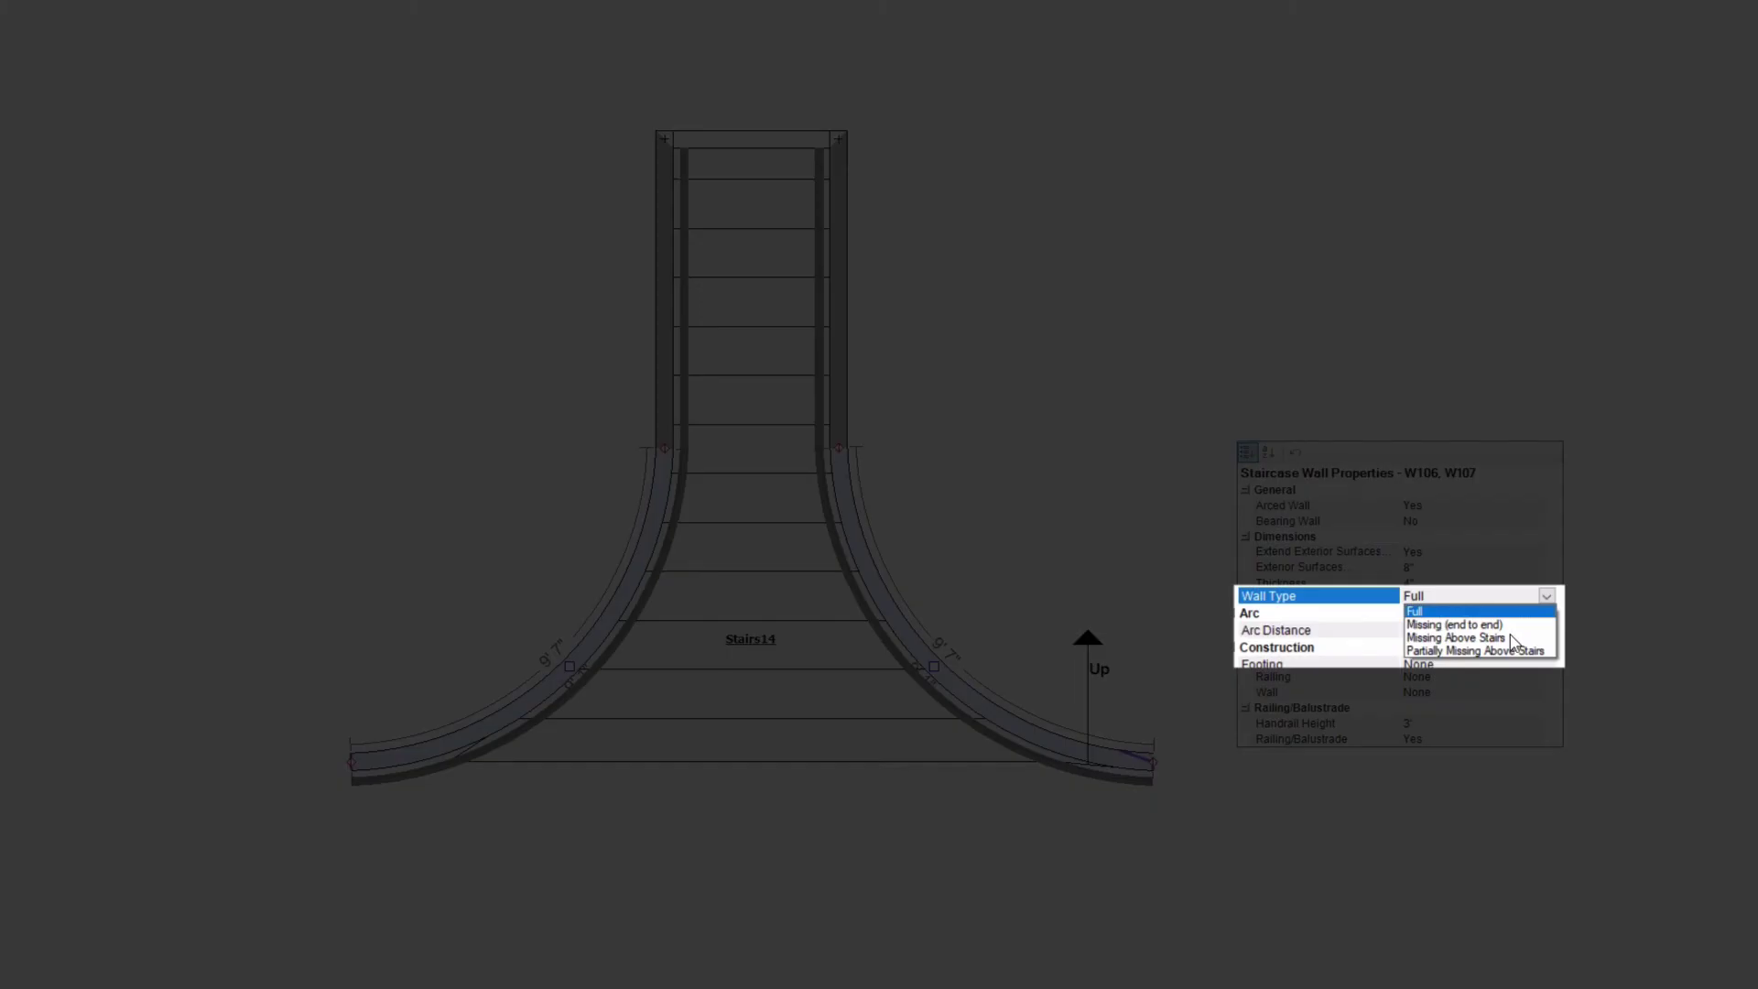
pyautogui.click(1511, 639)
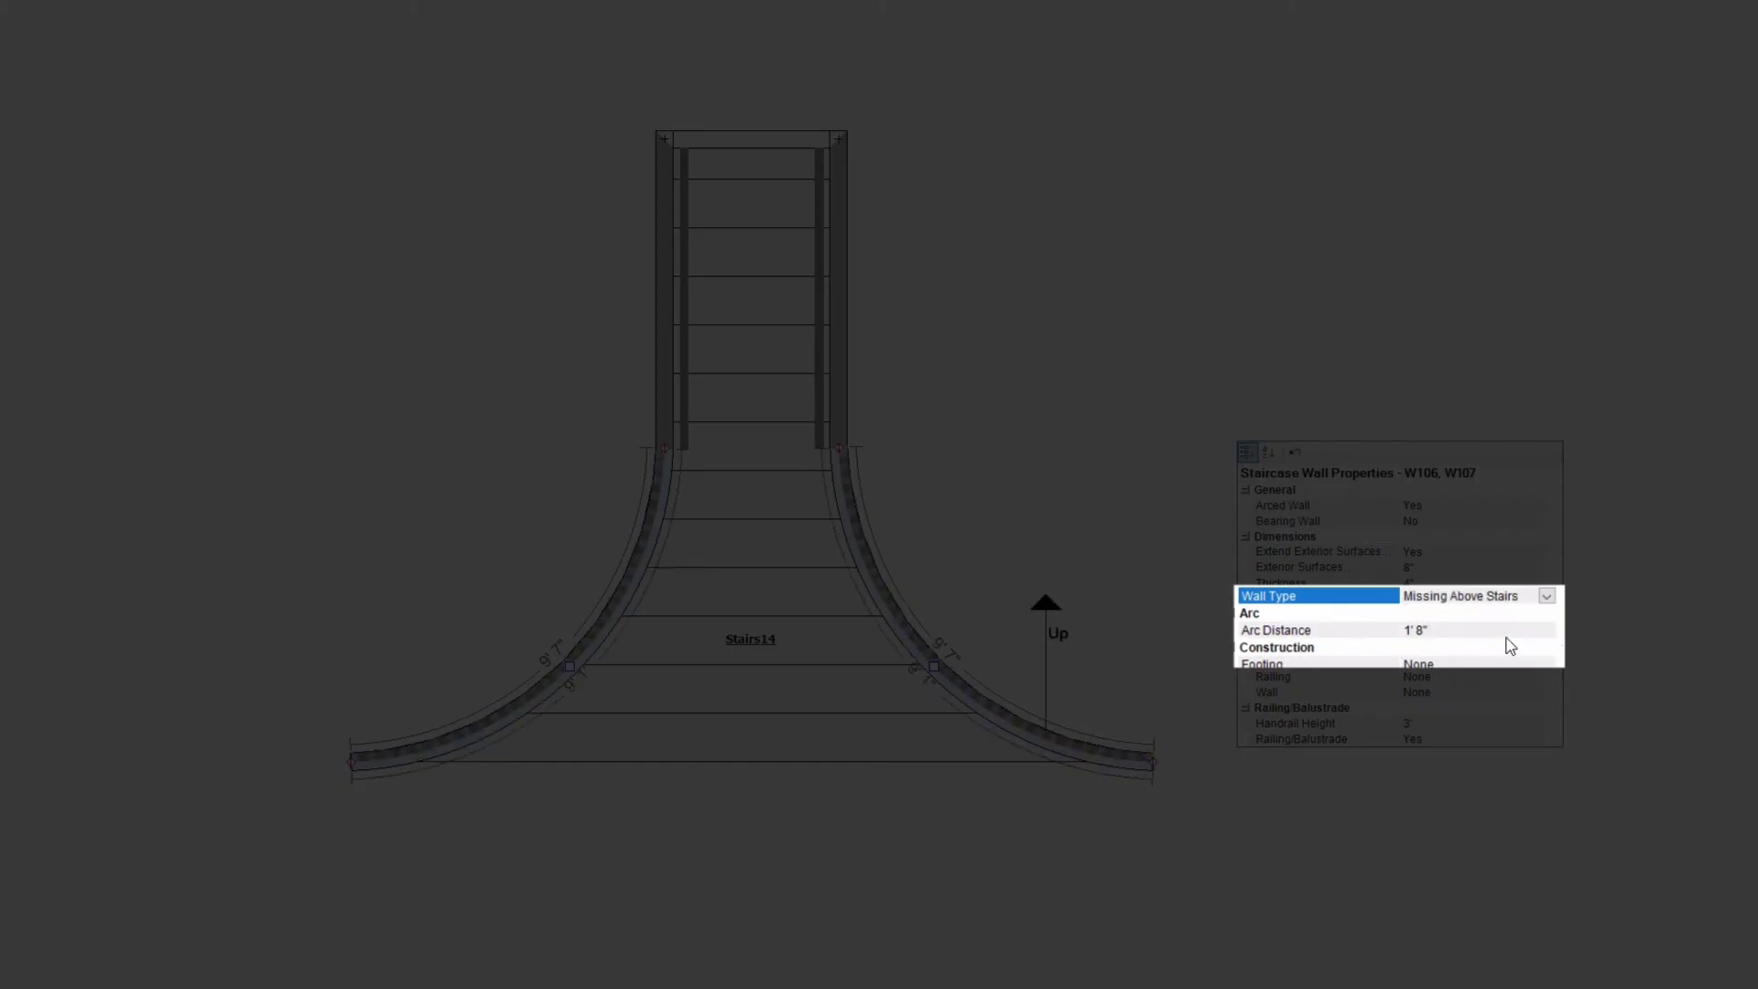